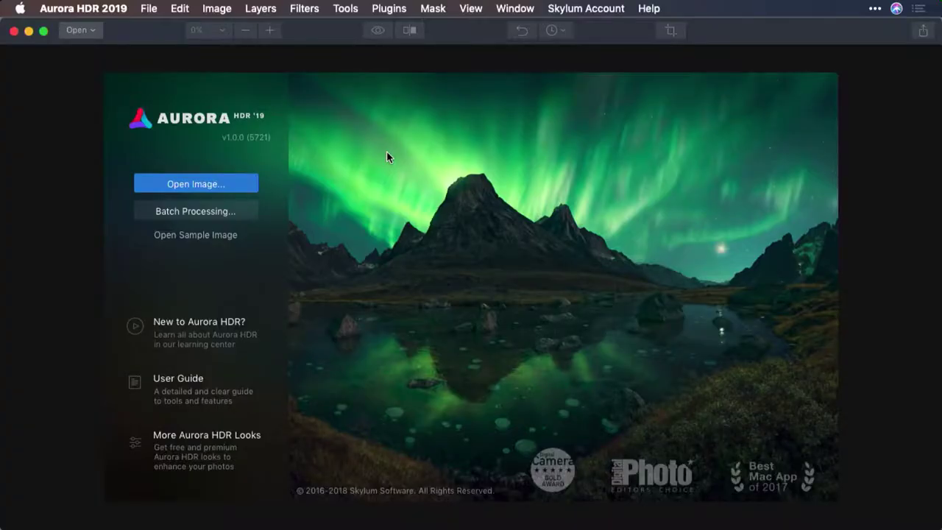
# Step: Go to the 3_1 Aligning Source Images folder and select all seven Align .dng exposures
pyautogui.click(236, 179)
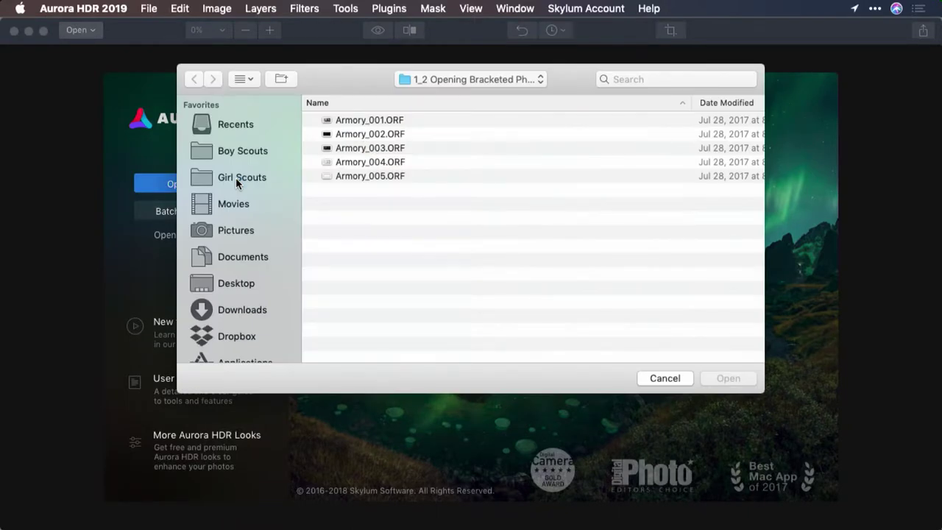
pyautogui.press('super+Up')
pyautogui.press('super+Up')
pyautogui.press('Down')
pyautogui.press('Down')
pyautogui.press('Down')
pyautogui.press('Down')
pyautogui.press('super+Down')
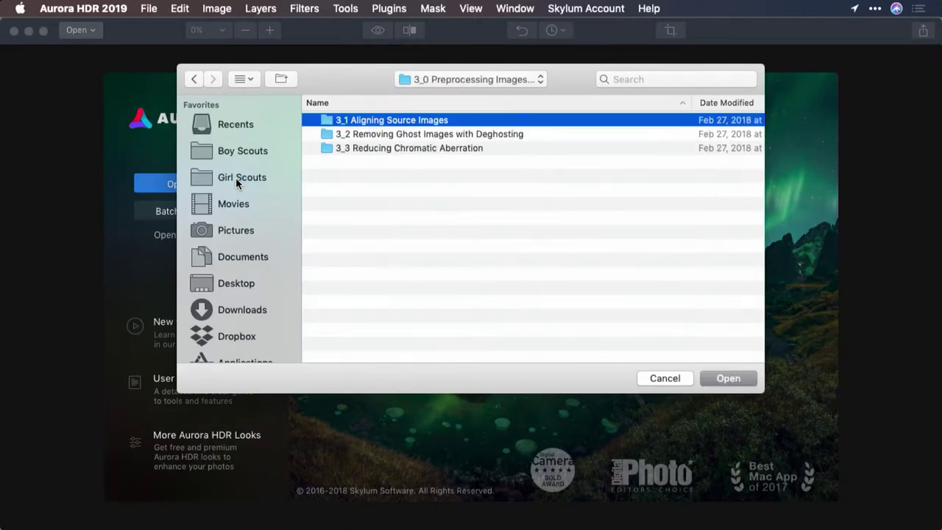
pyautogui.press('super+Down')
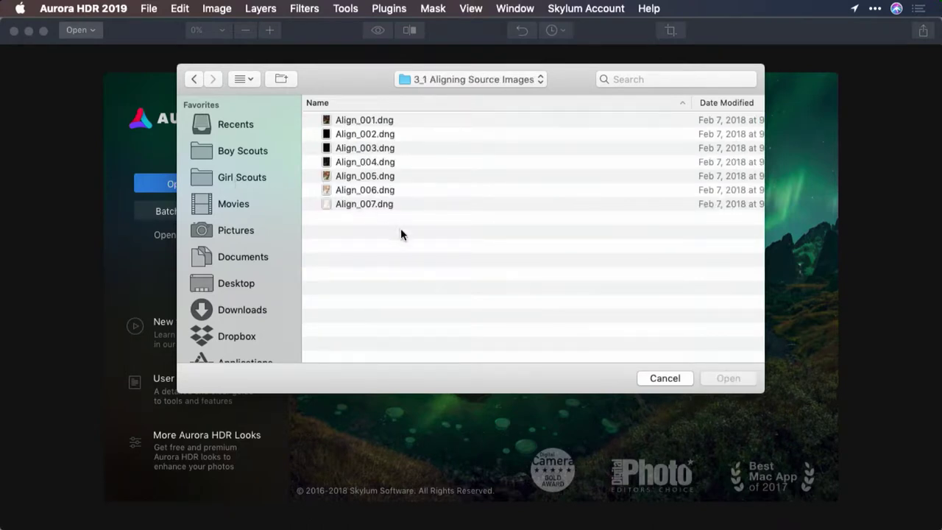
pyautogui.press('super+a')
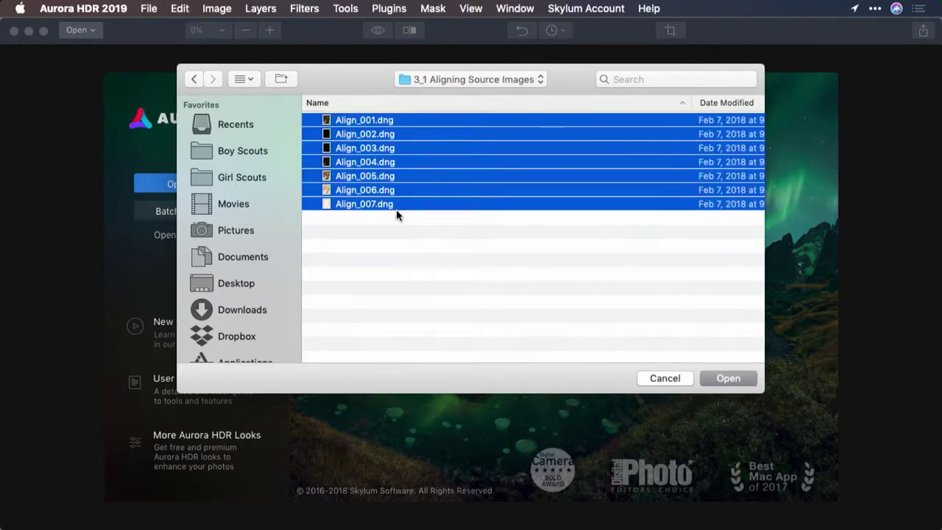
# Step: Preview the exposures including Align_007.dng, then reselect all seven and open them
pyautogui.press('space')
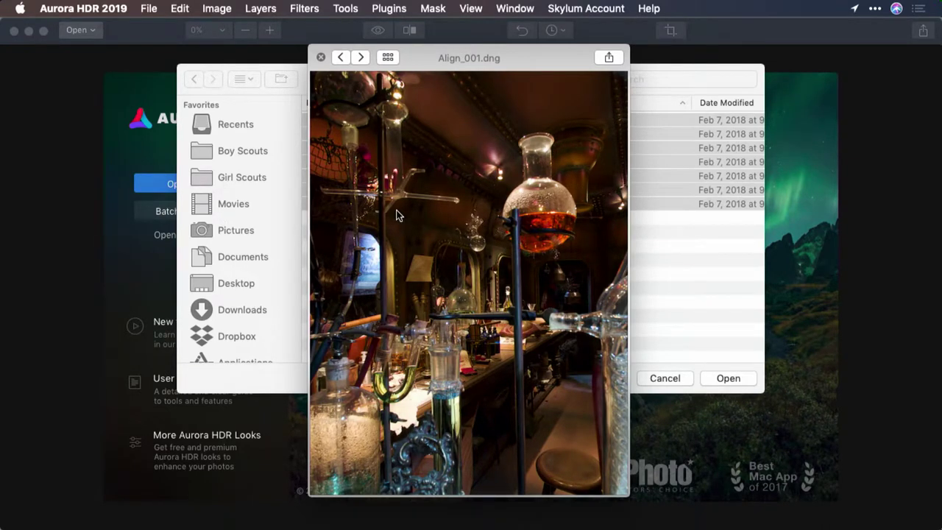
pyautogui.press('Down')
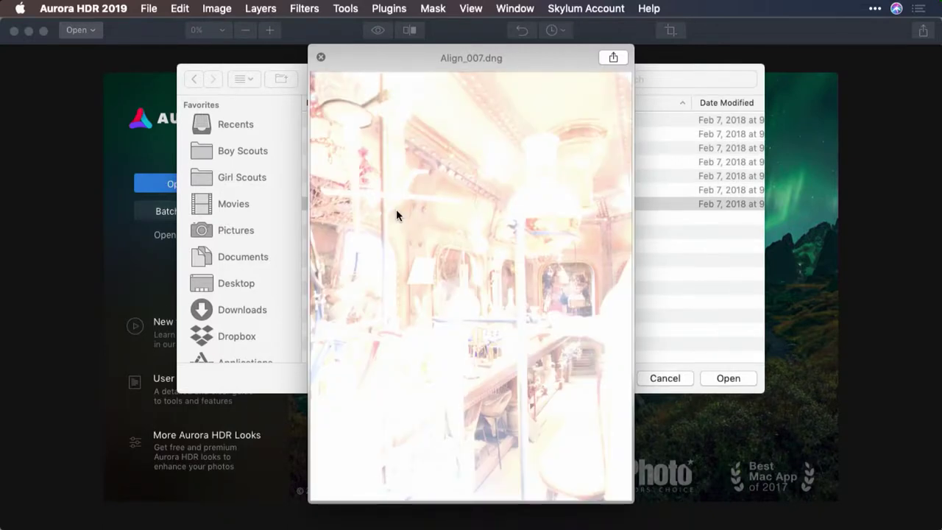
pyautogui.press('space')
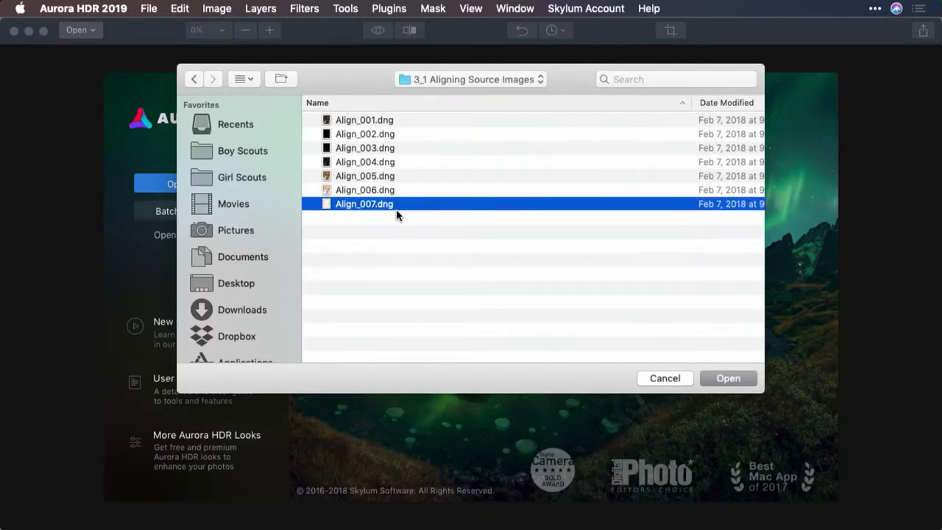
pyautogui.press('space')
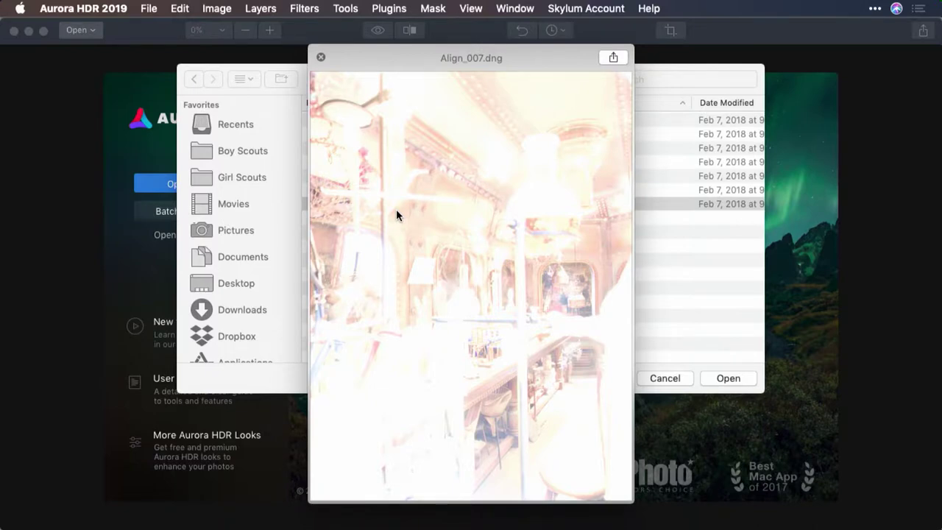
pyautogui.press('space')
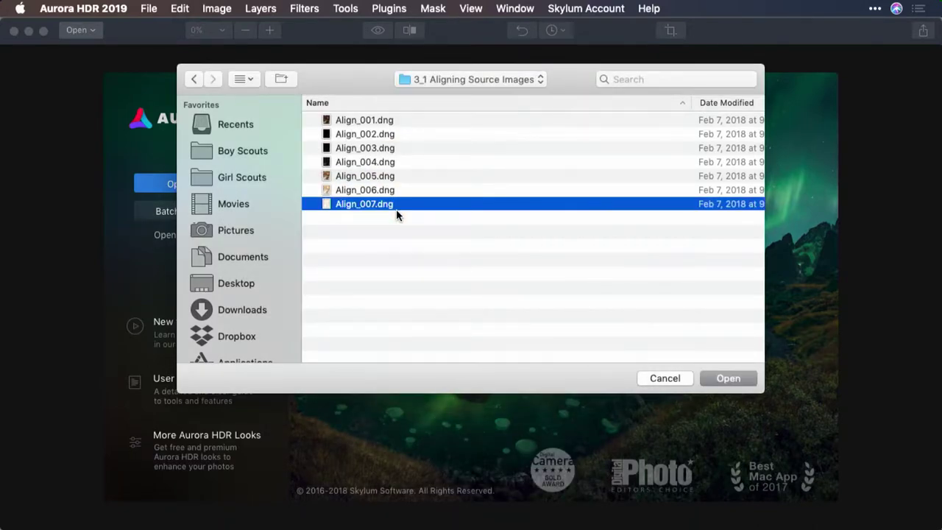
pyautogui.press('super+a')
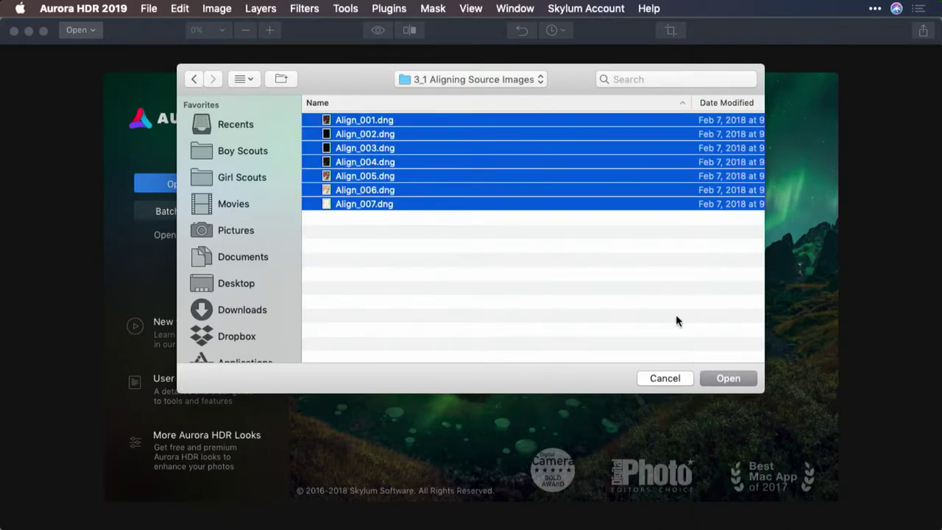
pyautogui.click(728, 379)
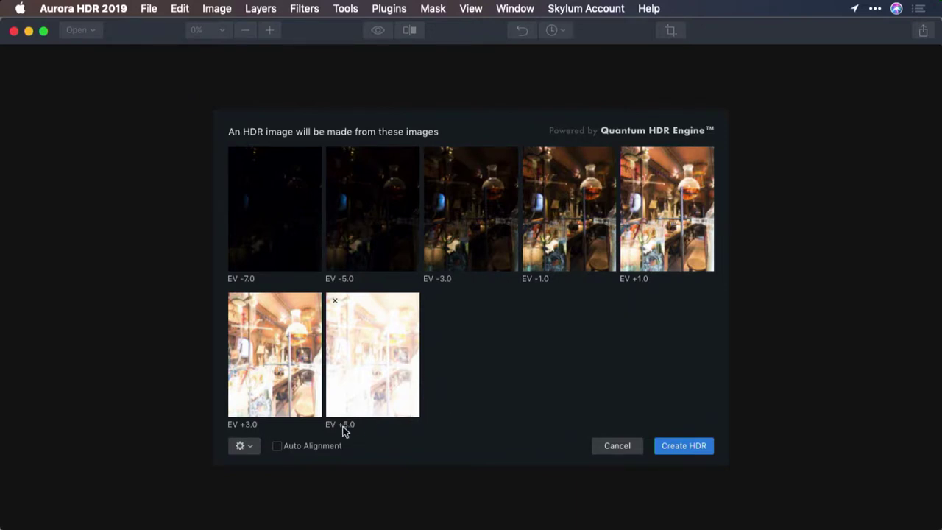
# Step: Enable Auto Alignment and reveal the ghost reduction, denoise and chromatic aberration options
pyautogui.click(277, 446)
pyautogui.click(253, 446)
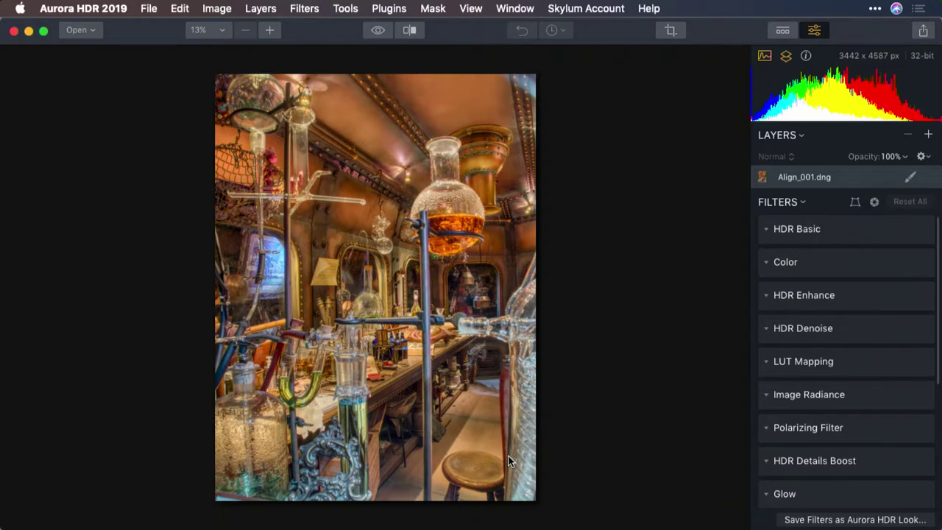
# Step: Switch the merged lab interior HDR image to full-screen editing
pyautogui.click(43, 30)
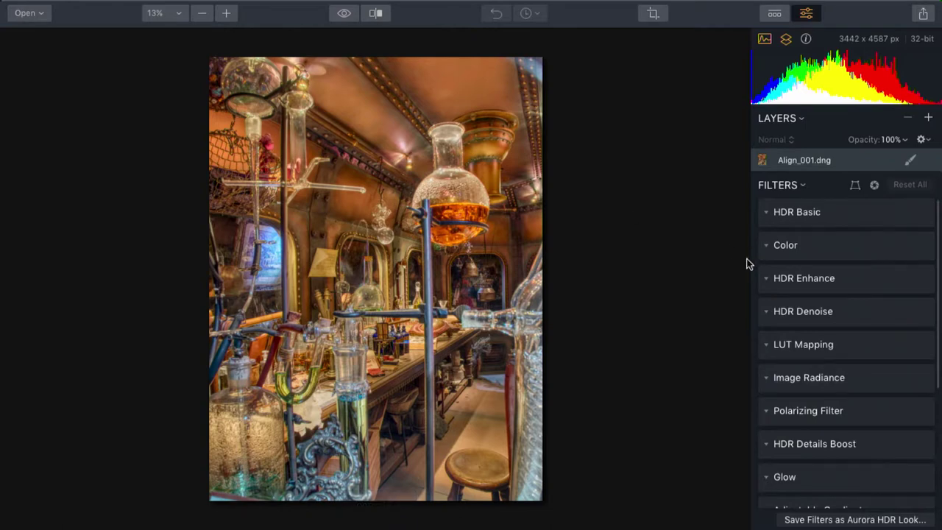
pyautogui.moveTo(757, 212)
# Step: In HDR Basic set Smart Tone -45, Blacks -21, Shadows 16, Temperature -10, with red-channel histogram
pyautogui.click(765, 215)
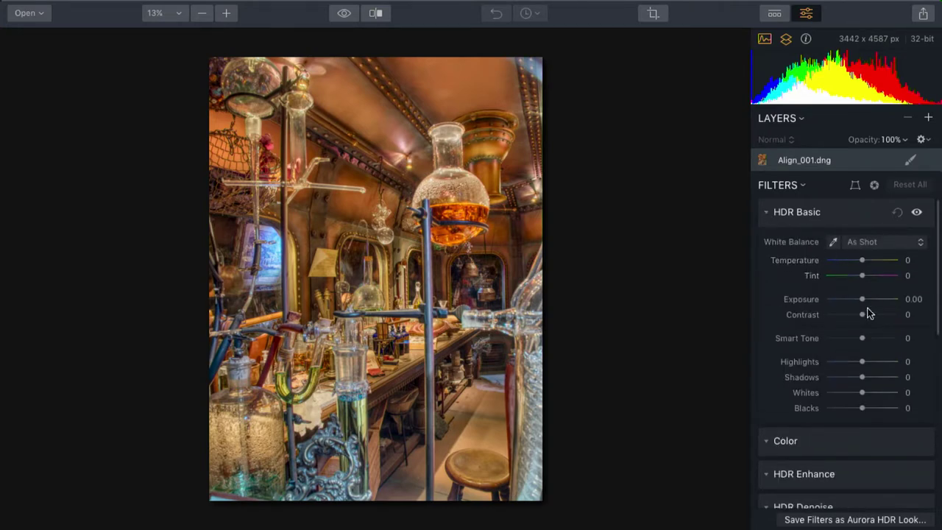
pyautogui.moveTo(863, 338)
pyautogui.mouseDown()
pyautogui.moveTo(883, 337)
pyautogui.moveTo(847, 343)
pyautogui.mouseUp()
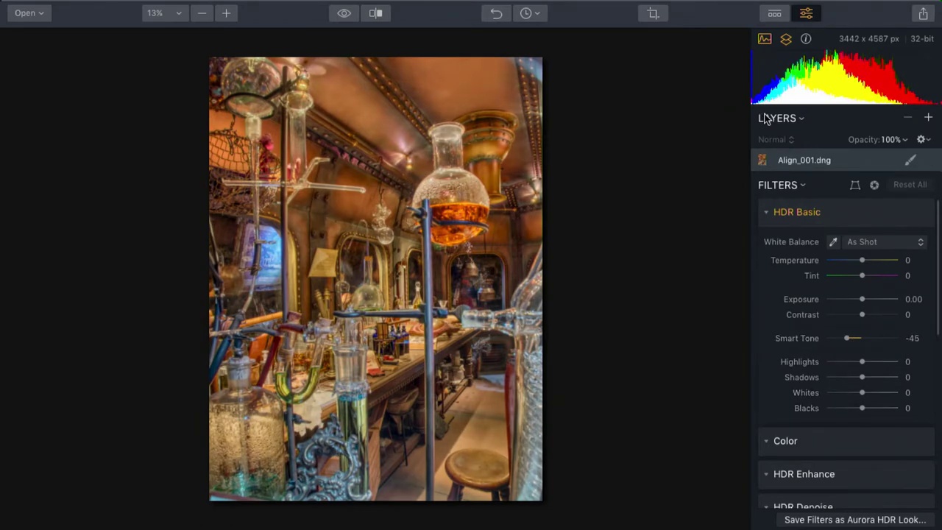
pyautogui.moveTo(758, 59)
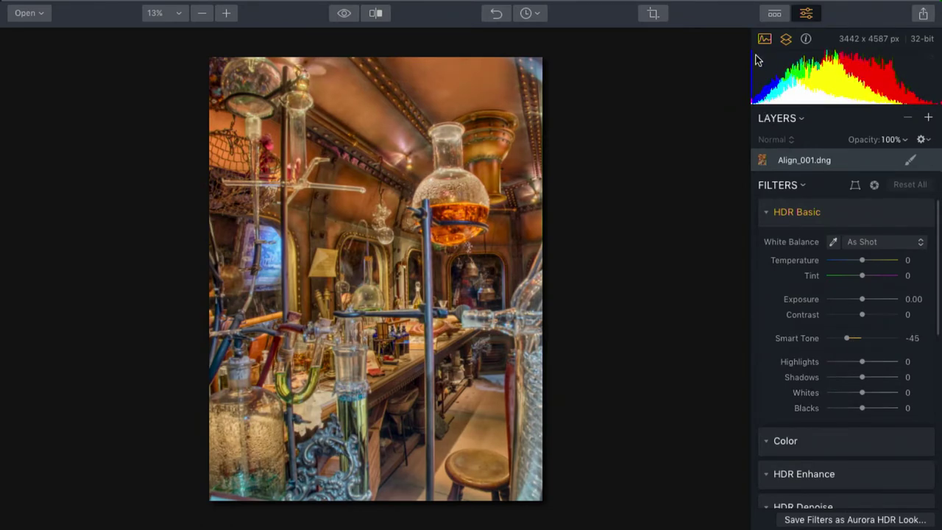
pyautogui.click(932, 63)
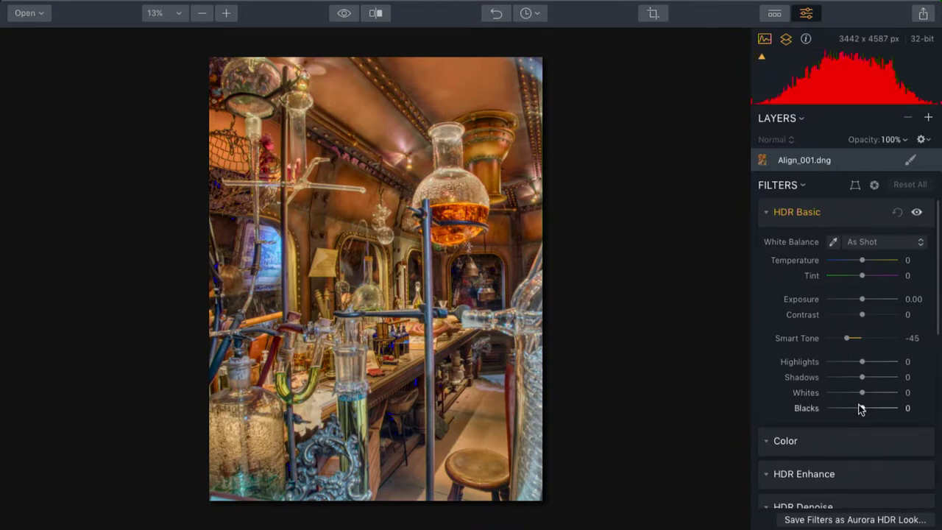
pyautogui.moveTo(862, 412); pyautogui.dragTo(852, 413)
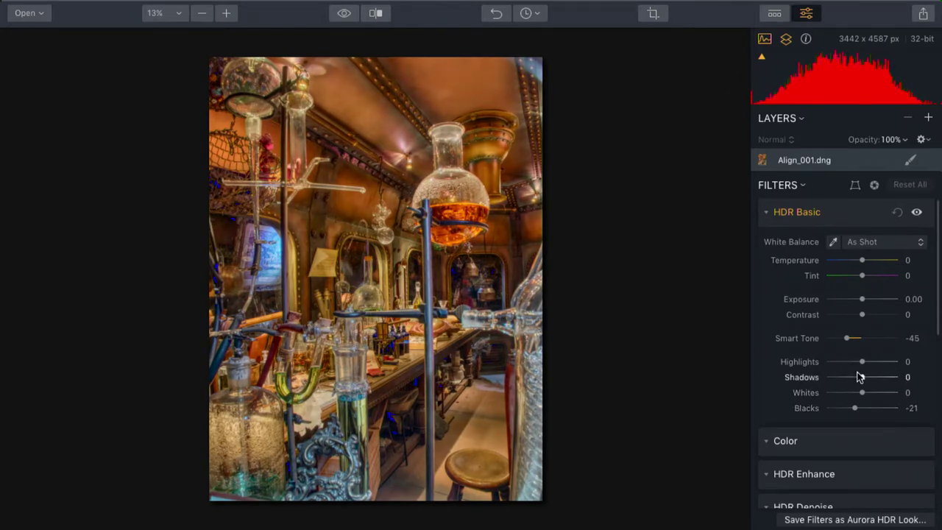
pyautogui.moveTo(864, 380); pyautogui.dragTo(871, 382)
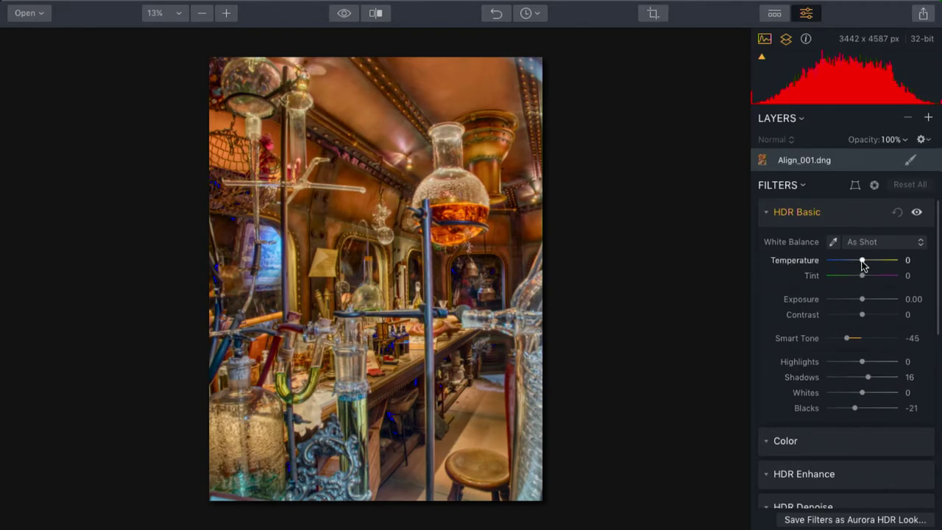
pyautogui.moveTo(862, 261); pyautogui.dragTo(858, 260)
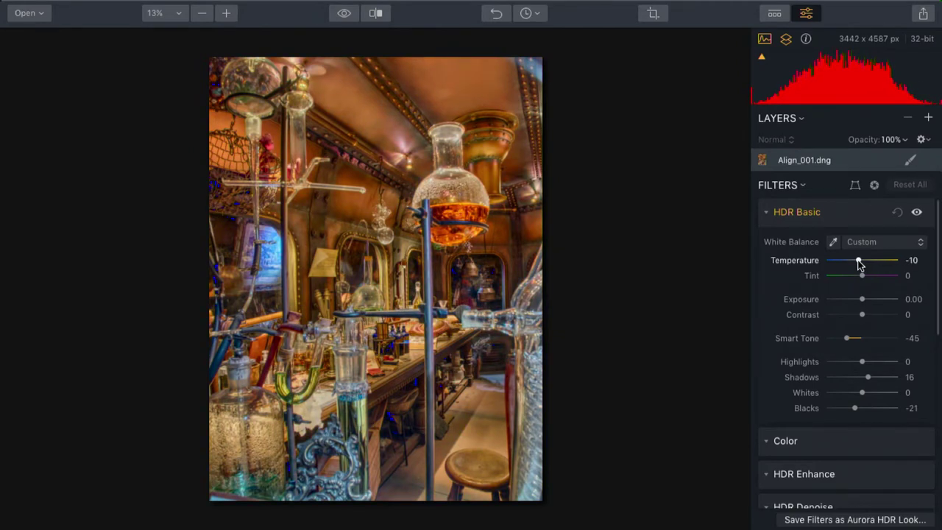
pyautogui.scroll(-3, 792, 390)
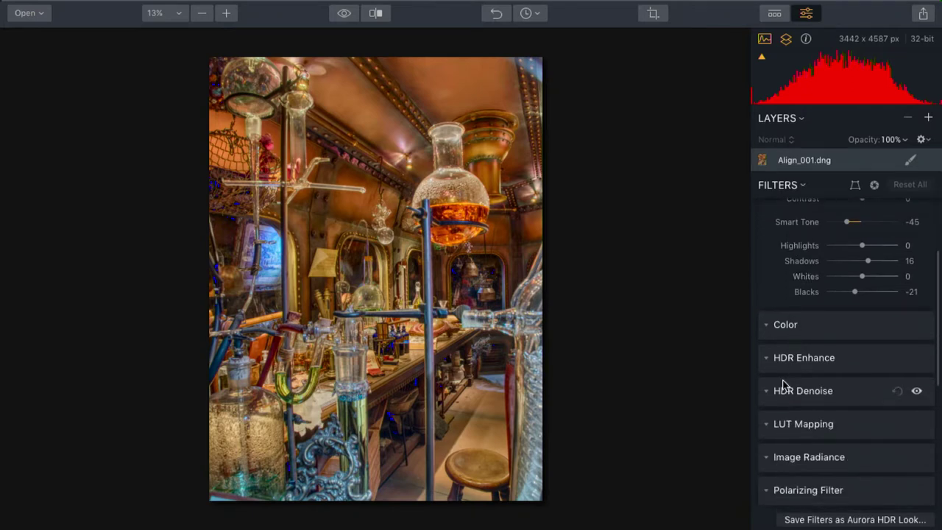
# Step: In HDR Enhance raise HDR Clarity to 11 and HDR Smart Structure to 23
pyautogui.click(765, 358)
pyautogui.scroll(1, 843, 285)
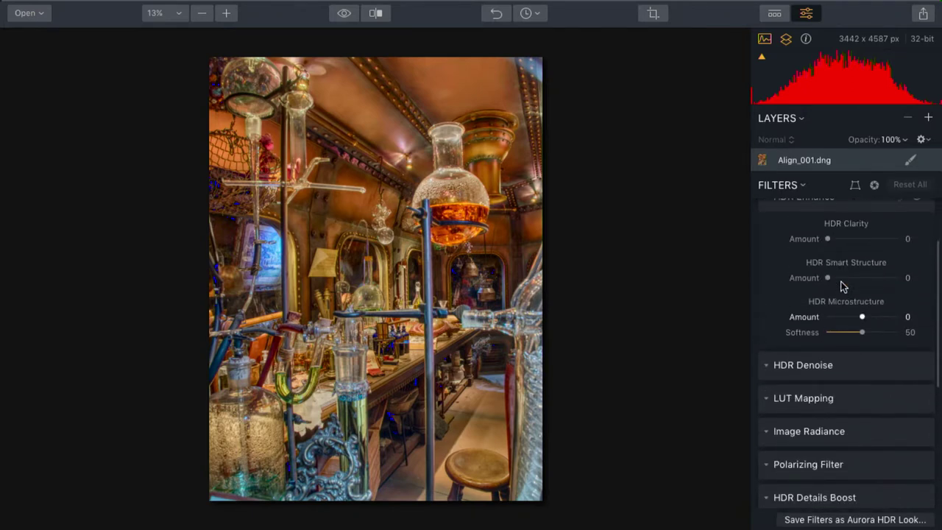
pyautogui.moveTo(827, 253)
pyautogui.mouseDown()
pyautogui.moveTo(851, 254)
pyautogui.moveTo(834, 254)
pyautogui.mouseUp()
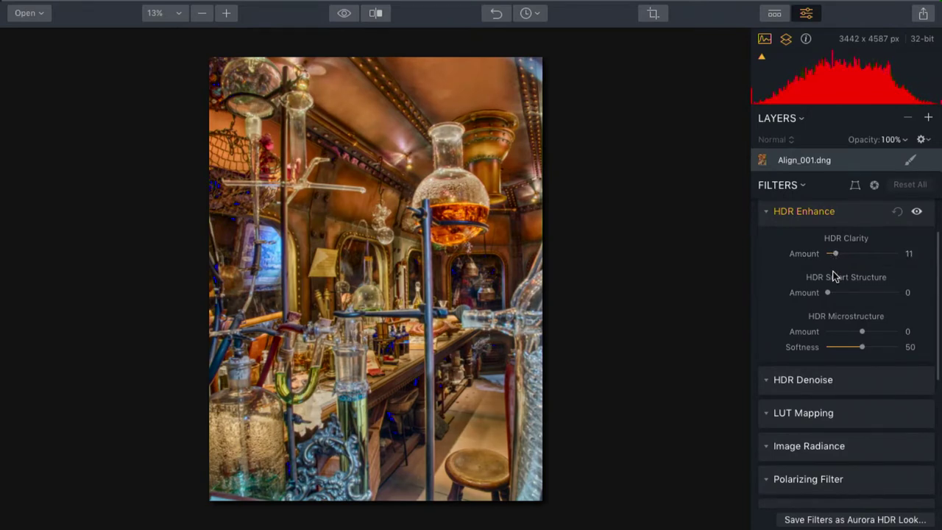
pyautogui.moveTo(828, 292); pyautogui.dragTo(843, 294)
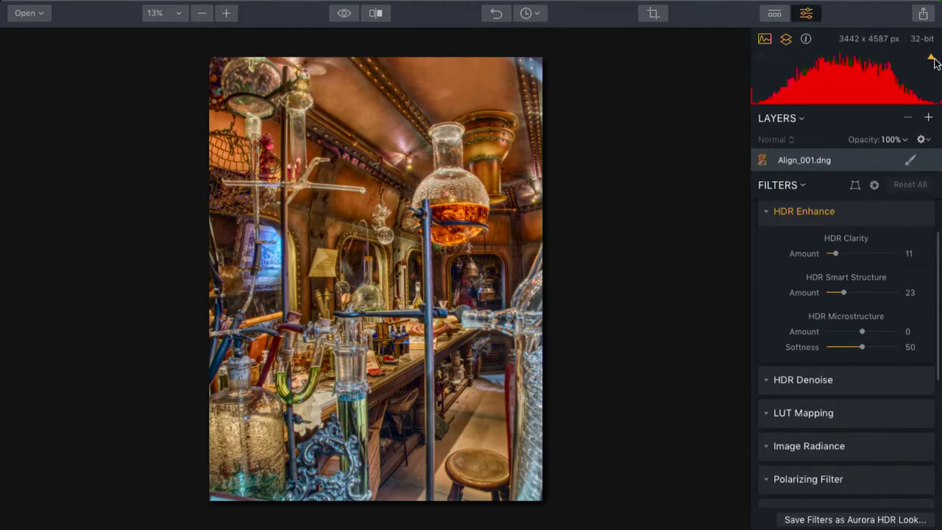
# Step: Cycle the histogram through green and blue channels back to luminance
pyautogui.click(889, 82)
pyautogui.click(889, 82)
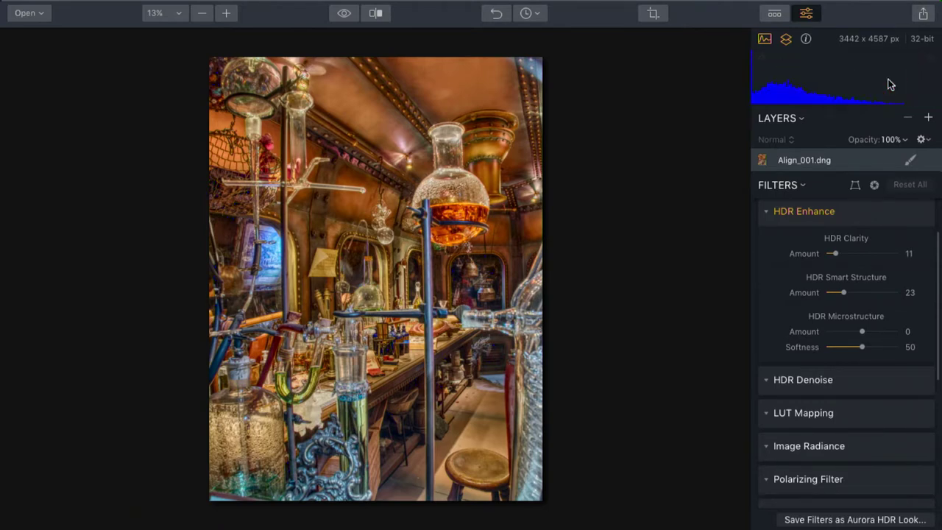
pyautogui.click(888, 82)
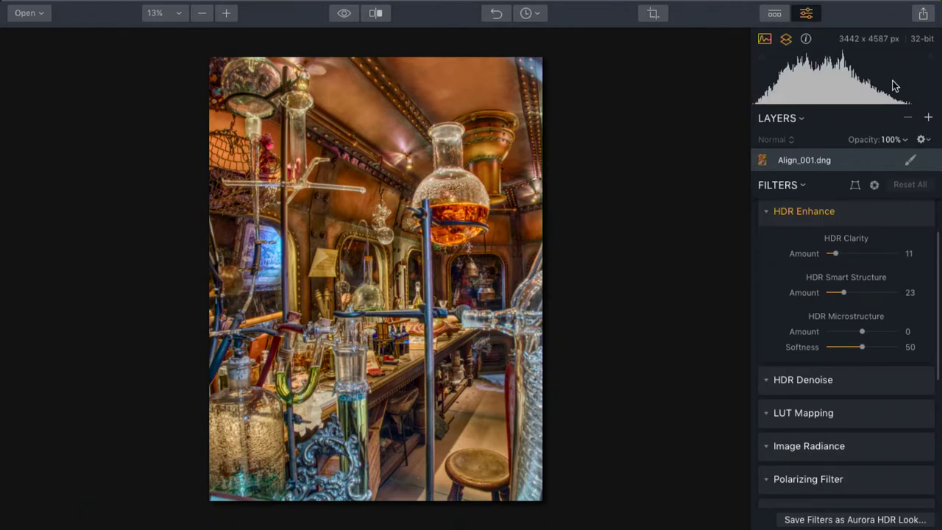
pyautogui.scroll(-3, 780, 408)
# Step: Set the Polarizing Filter amount to 13 and collapse its section
pyautogui.click(769, 402)
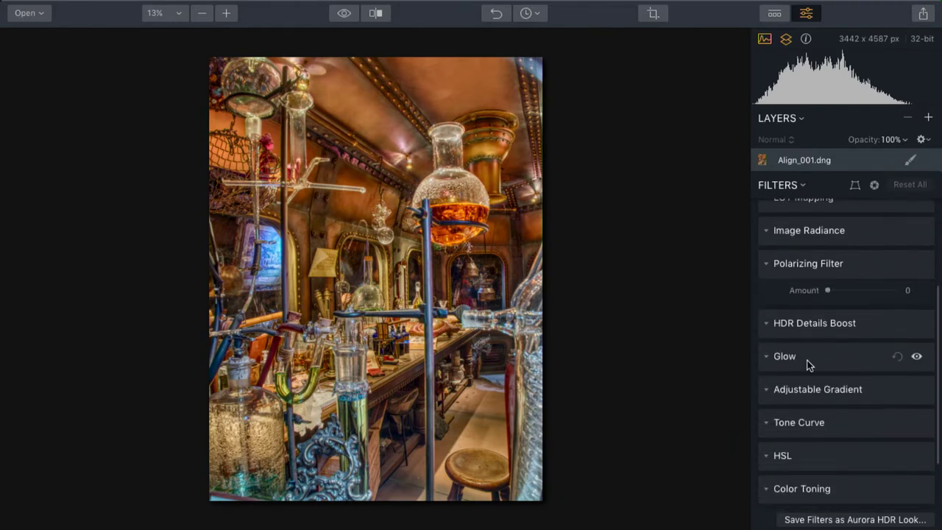
pyautogui.moveTo(839, 291)
pyautogui.mouseDown()
pyautogui.moveTo(871, 290)
pyautogui.moveTo(812, 298)
pyautogui.moveTo(852, 294)
pyautogui.moveTo(834, 296)
pyautogui.mouseUp()
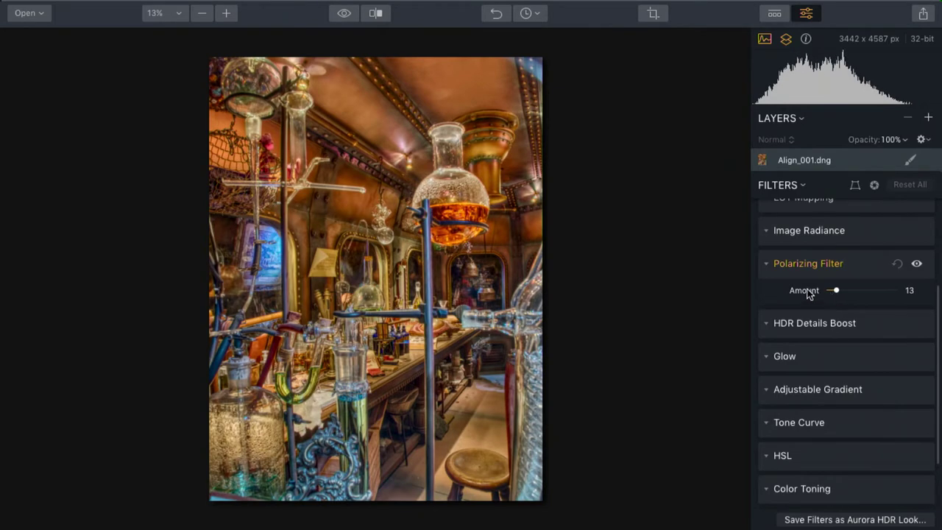
pyautogui.click(765, 264)
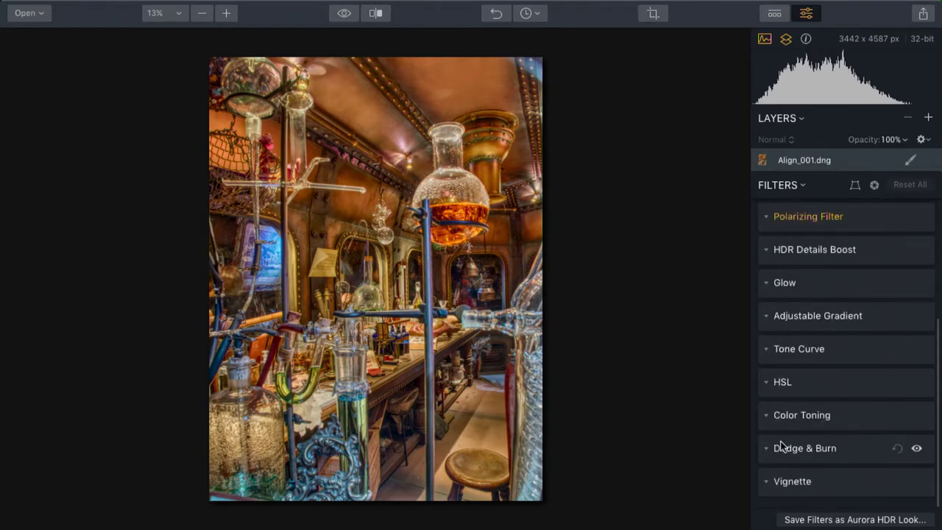
# Step: Add a post-crop Vignette with amount -66 to darken the edges
pyautogui.click(768, 486)
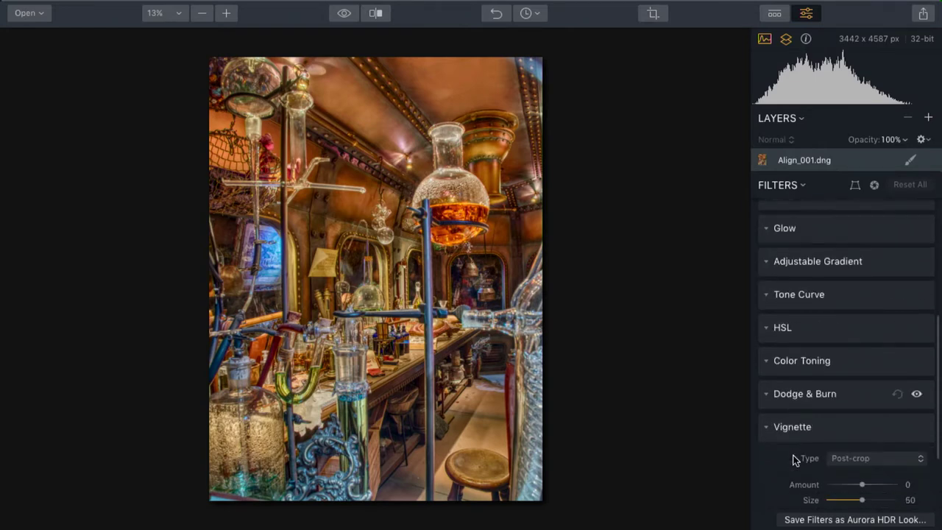
pyautogui.moveTo(859, 384); pyautogui.dragTo(838, 388)
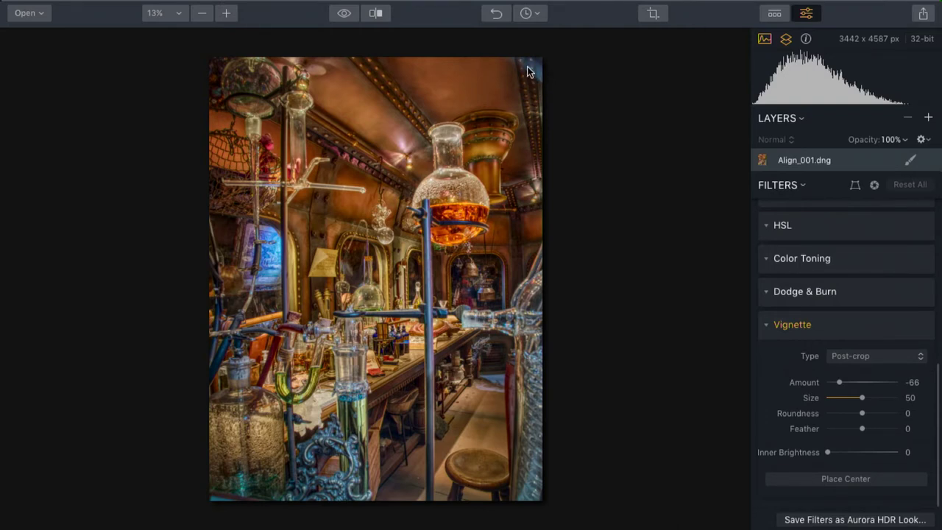
pyautogui.click(764, 292)
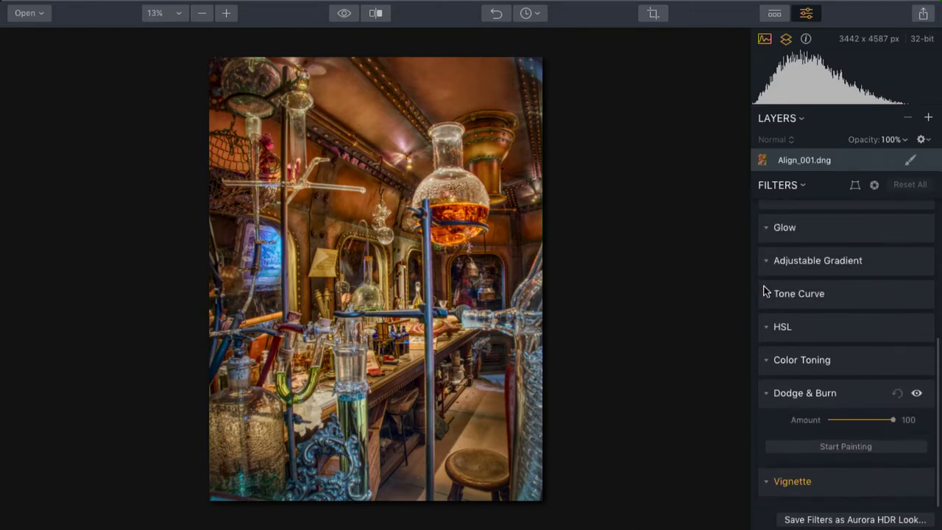
# Step: Paint the top-right edge with a size-28 Darken brush and set Dodge & Burn amount to 46
pyautogui.click(858, 449)
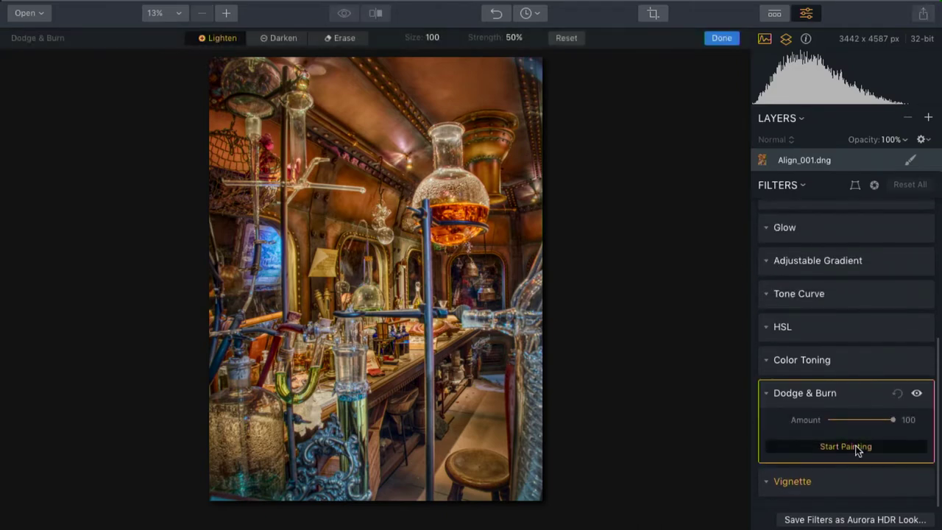
pyautogui.click(280, 39)
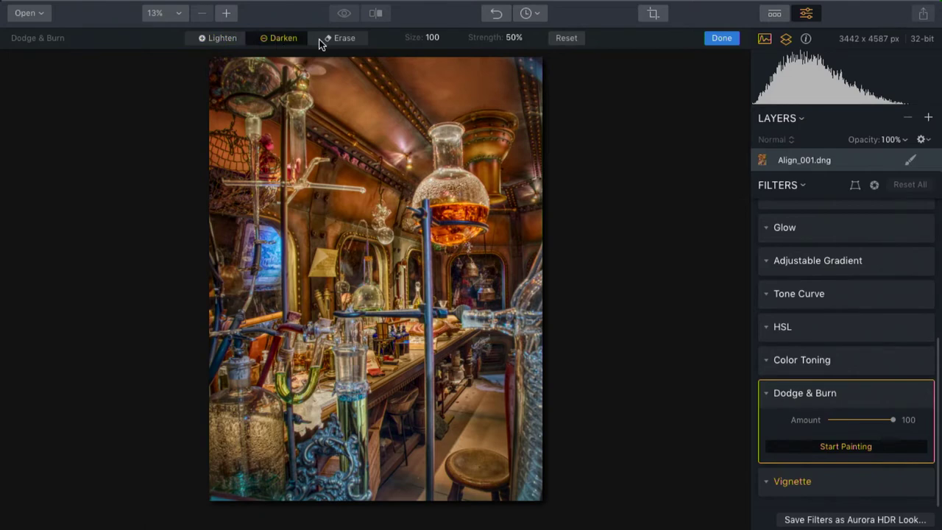
pyautogui.press('[')
pyautogui.press('[')
pyautogui.press('[')
pyautogui.press('[')
pyautogui.press('[')
pyautogui.press('[')
pyautogui.press('[')
pyautogui.moveTo(520, 63)
pyautogui.mouseDown()
pyautogui.moveTo(547, 75)
pyautogui.moveTo(532, 69)
pyautogui.moveTo(545, 84)
pyautogui.moveTo(535, 73)
pyautogui.mouseUp()
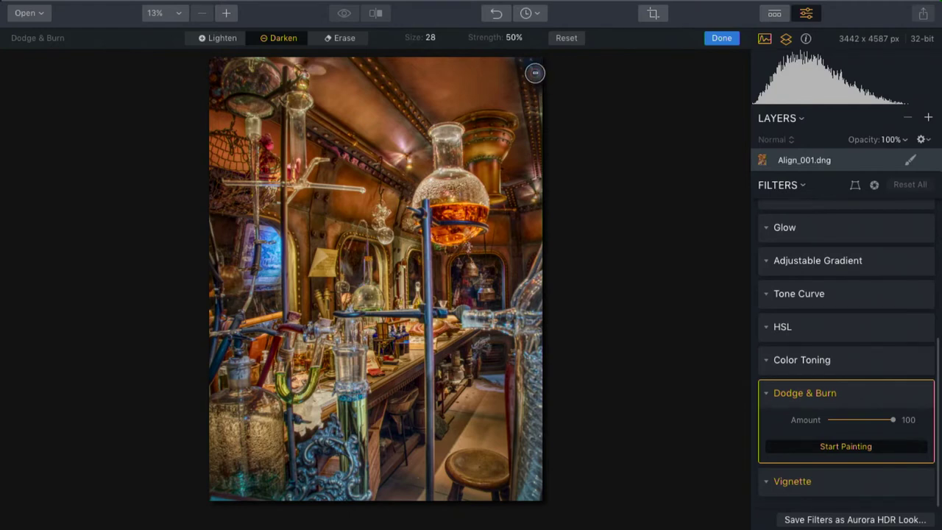
pyautogui.click(857, 419)
pyautogui.click(729, 39)
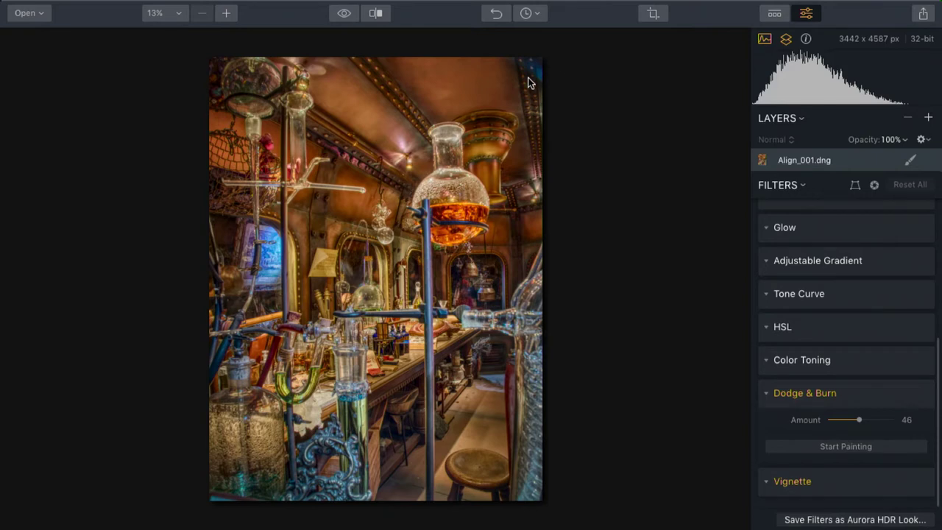
pyautogui.click(657, 15)
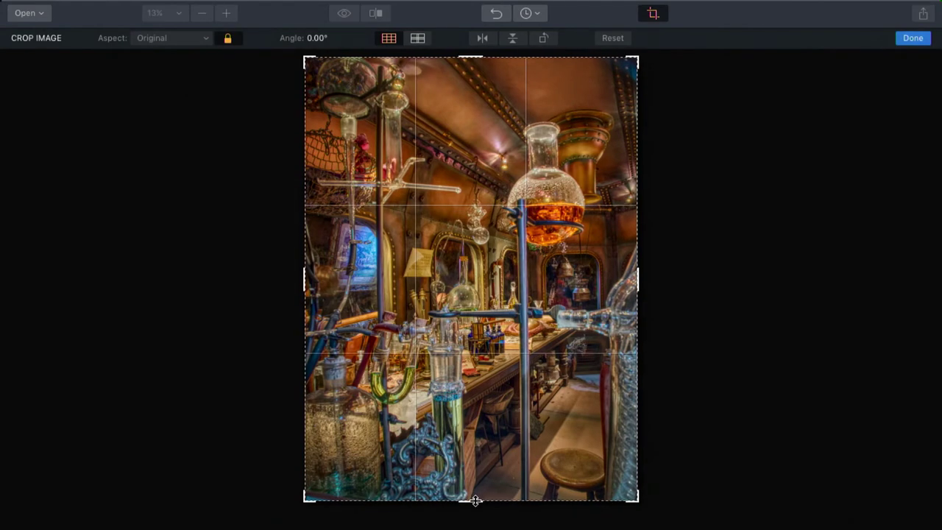
# Step: Trim top and bottom, set Aspect to Free, and keep full width for a 3442 x 4319 px crop
pyautogui.moveTo(475, 496); pyautogui.dragTo(471, 491)
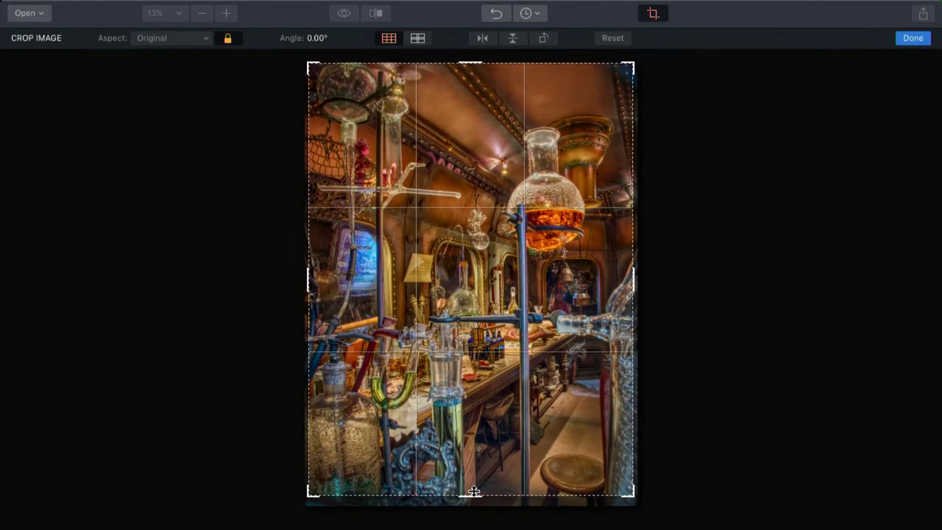
pyautogui.moveTo(472, 63); pyautogui.dragTo(471, 71)
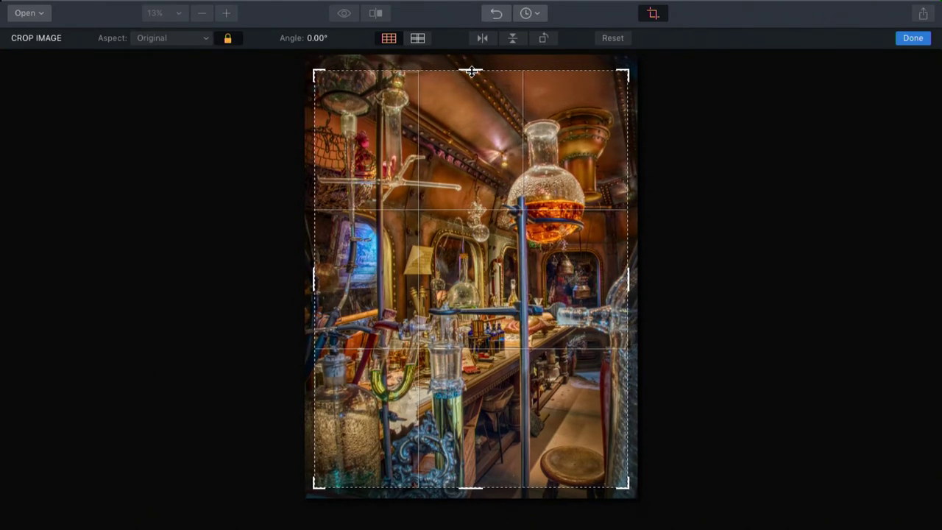
pyautogui.click(200, 43)
pyautogui.click(200, 57)
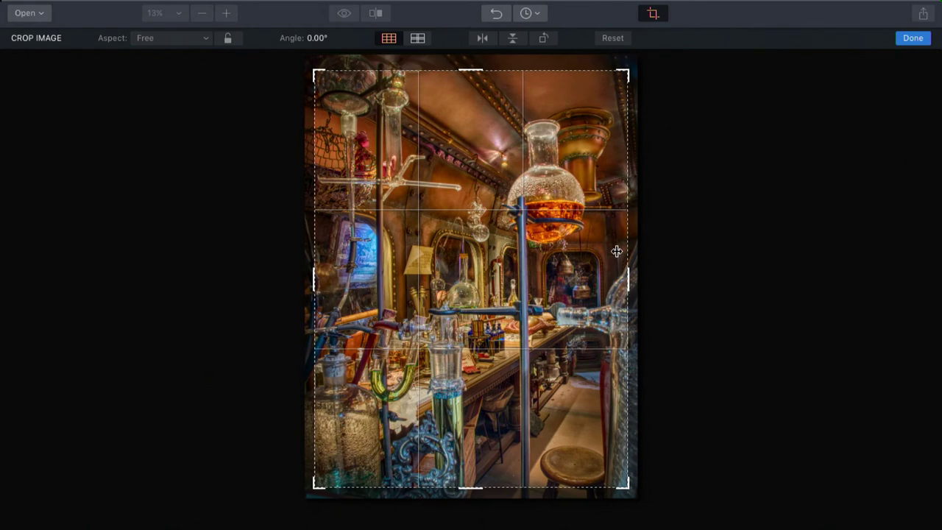
pyautogui.moveTo(629, 277); pyautogui.dragTo(633, 276)
pyautogui.moveTo(309, 275); pyautogui.dragTo(300, 278)
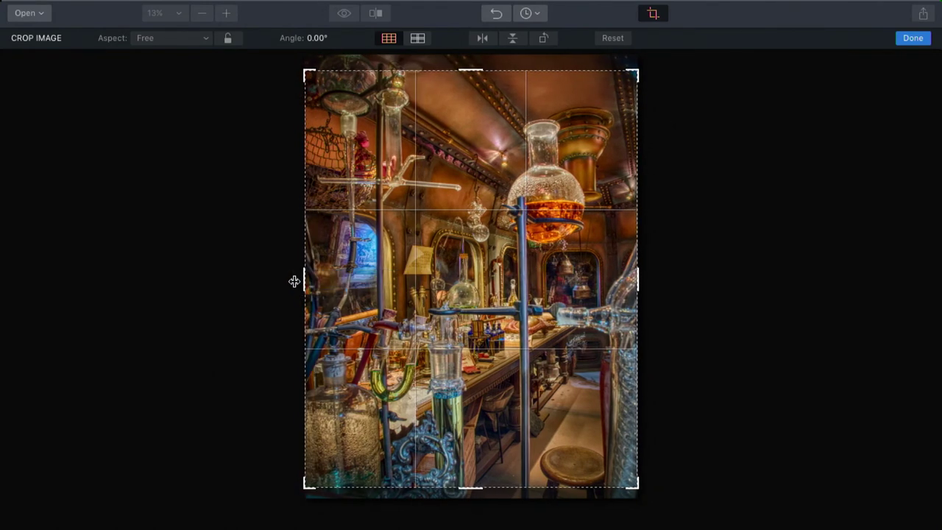
pyautogui.click(912, 39)
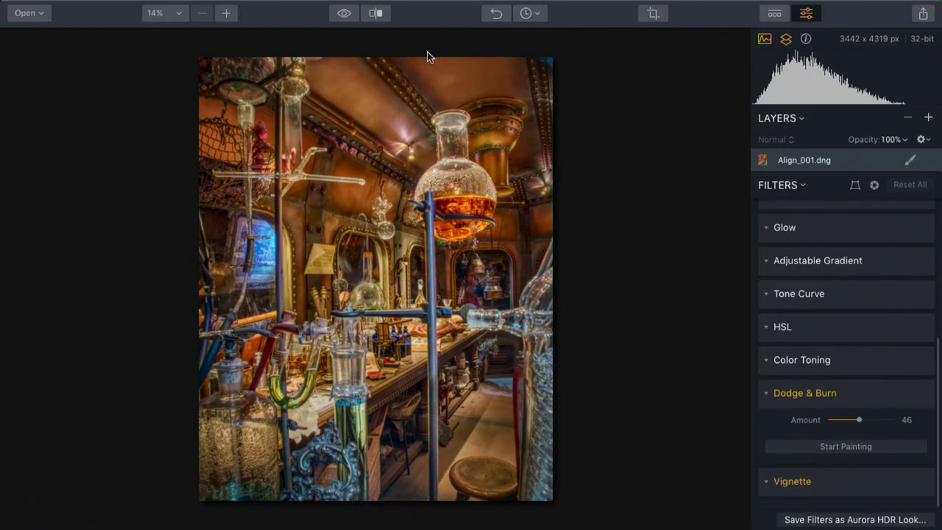
pyautogui.click(343, 14)
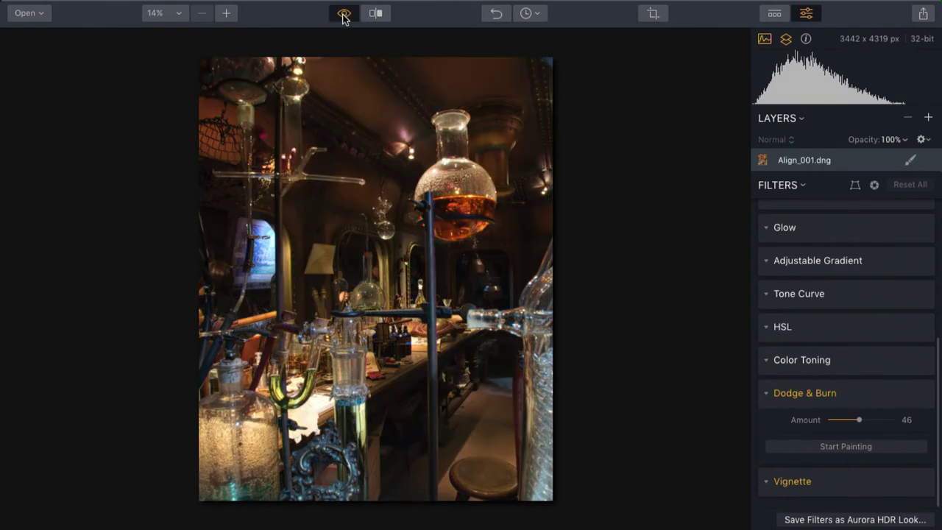
pyautogui.click(343, 14)
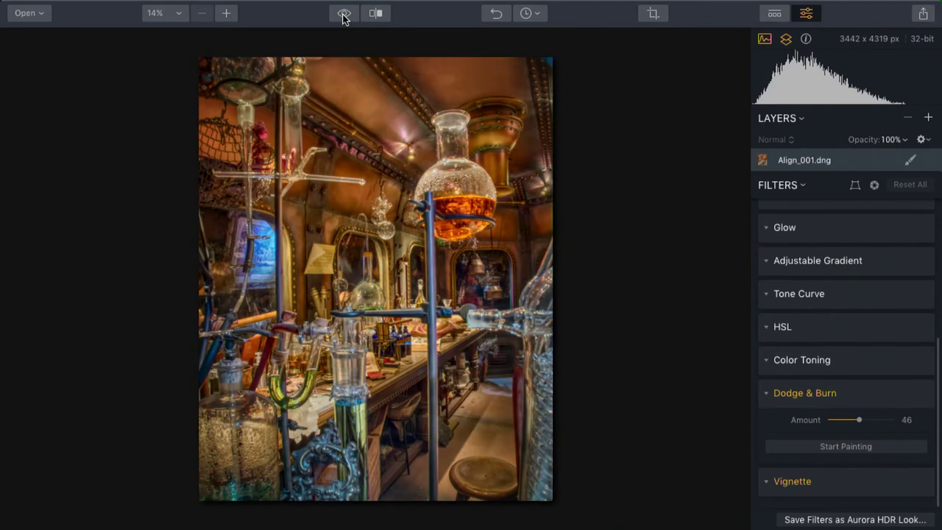
pyautogui.click(343, 14)
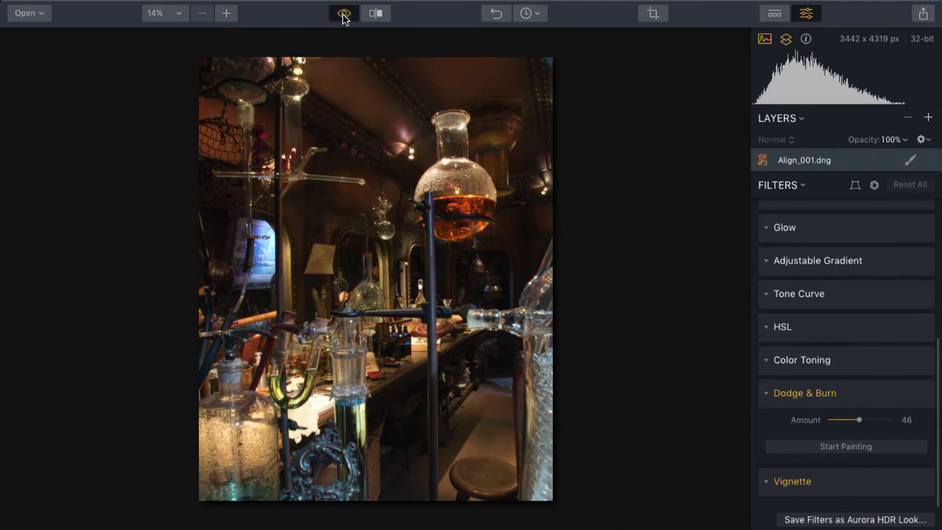
pyautogui.click(343, 14)
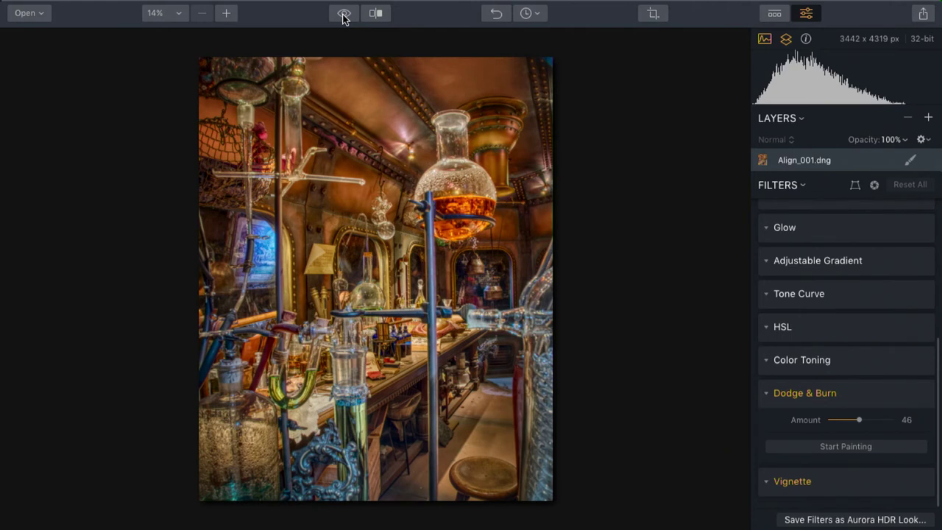
pyautogui.scroll(5, 916, 359)
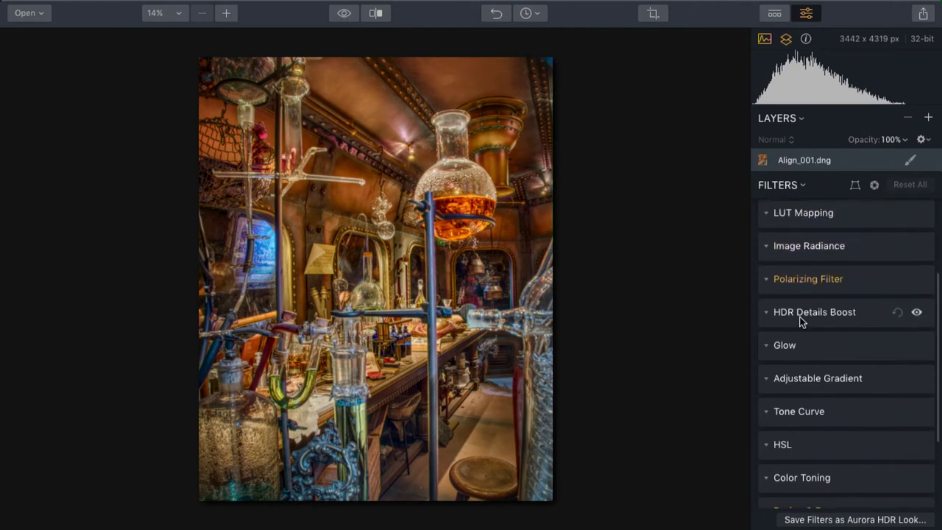
# Step: Lower HDR Enhance Smart Structure to 11 and HDR Microstructure to about -22
pyautogui.scroll(3, 801, 321)
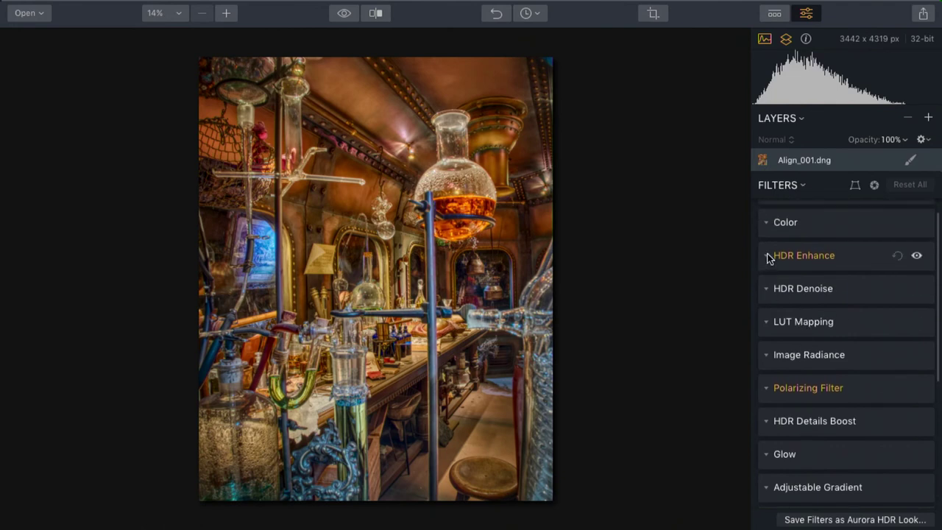
pyautogui.click(768, 256)
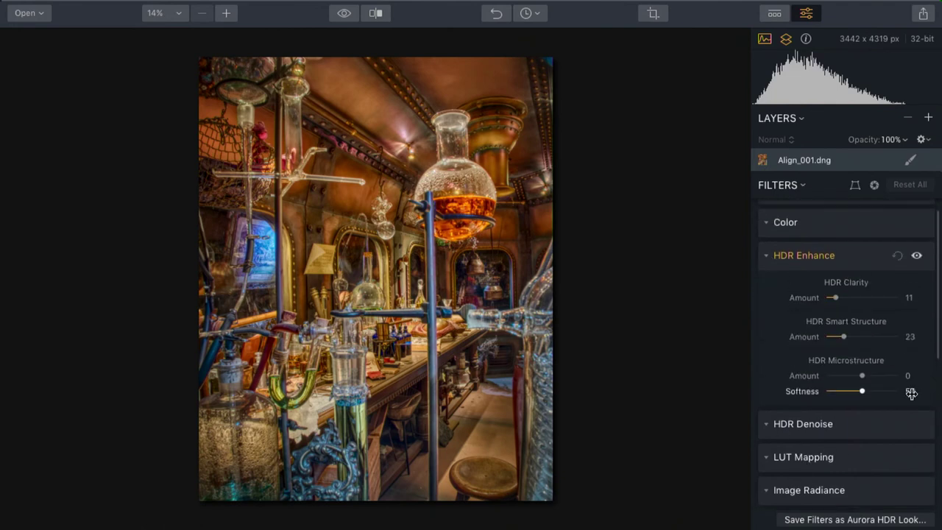
pyautogui.moveTo(843, 336); pyautogui.dragTo(835, 337)
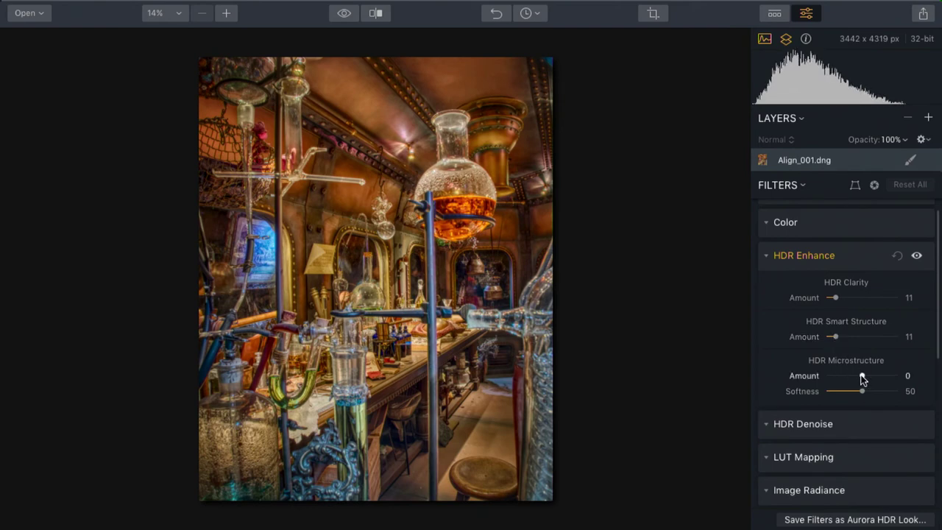
pyautogui.moveTo(862, 376); pyautogui.dragTo(851, 378)
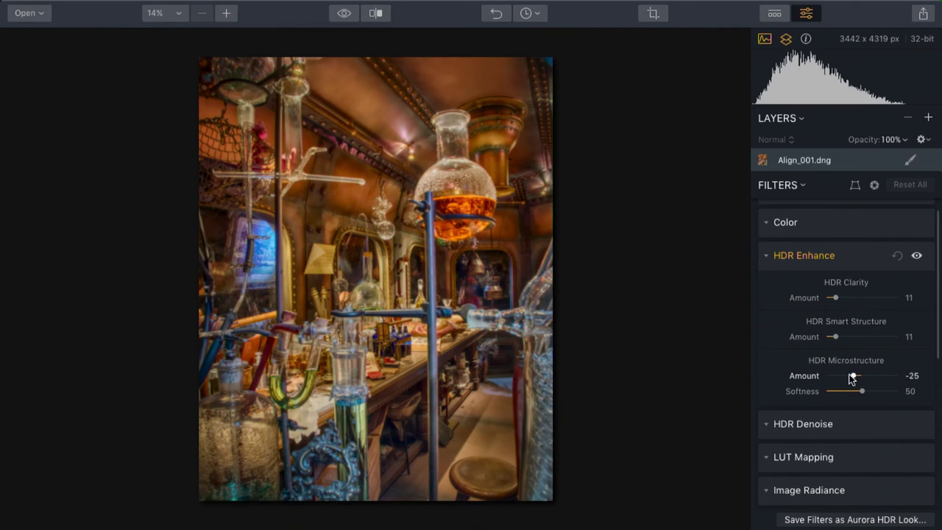